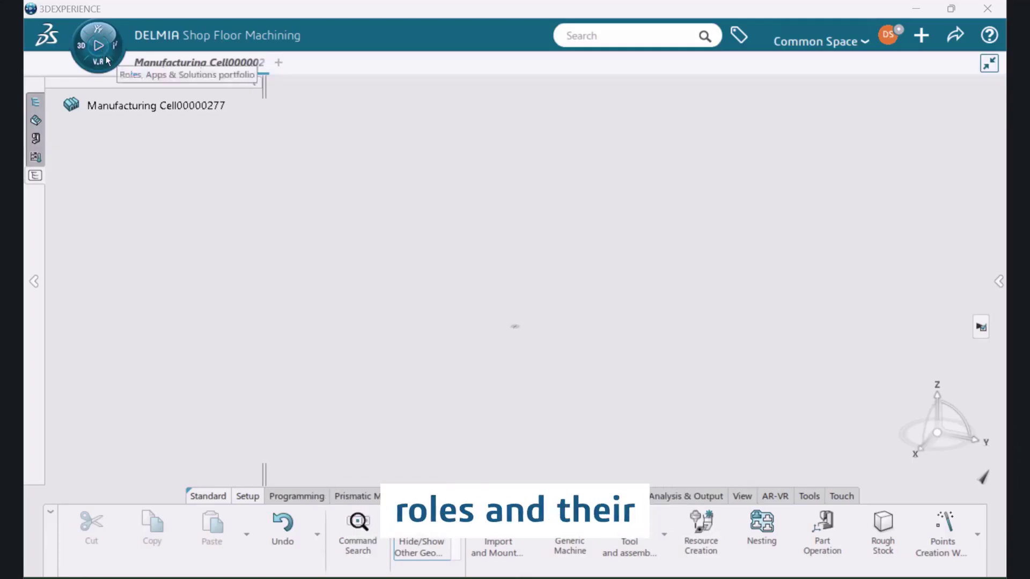
# Search the apps for 'Machin' and add Shop Floor Machining and Wire EDM Machining to My Favorite Apps
pyautogui.click(103, 65)
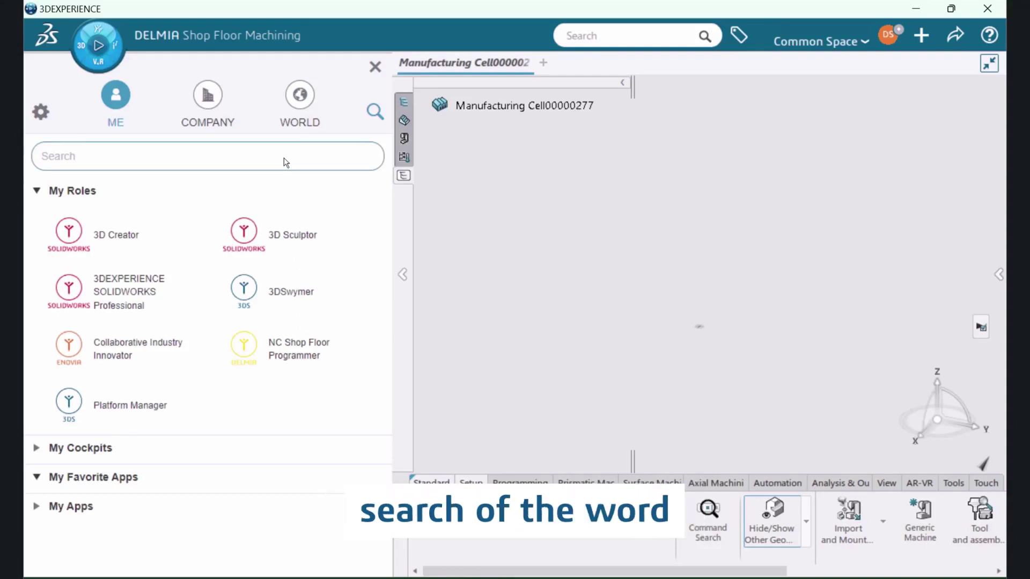
pyautogui.write('Machin')
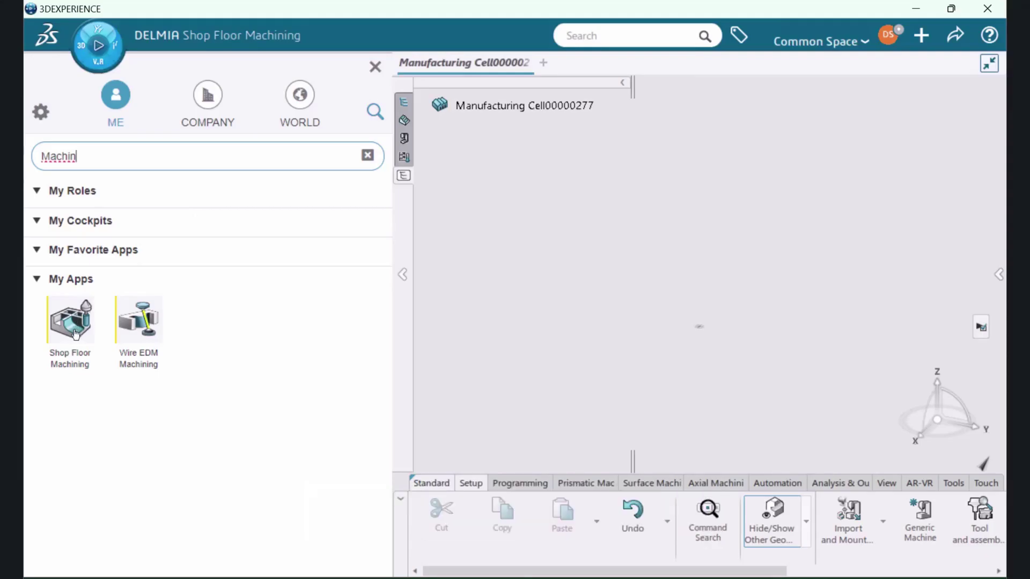
pyautogui.moveTo(78, 336); pyautogui.dragTo(80, 256)
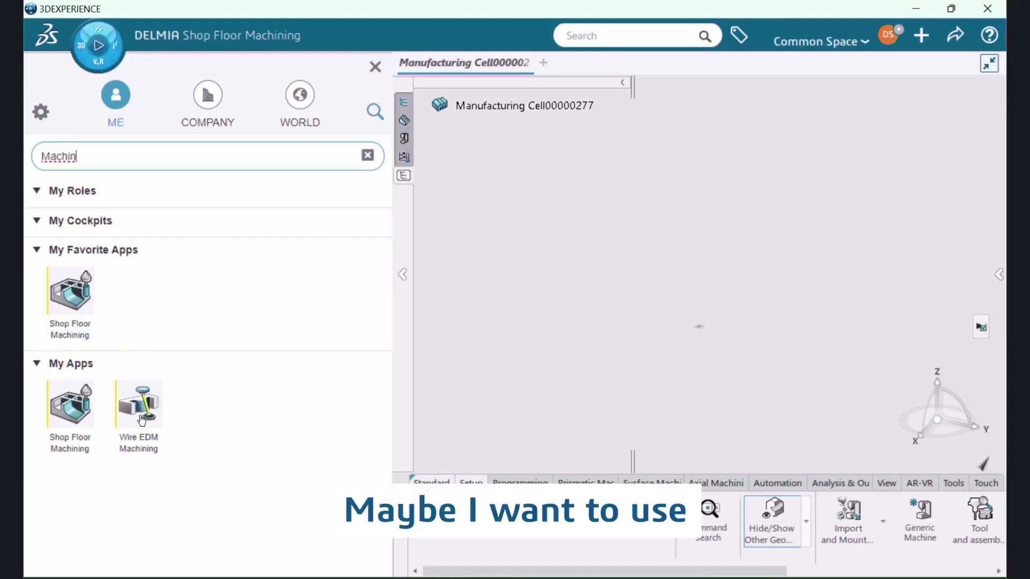
pyautogui.moveTo(141, 420); pyautogui.dragTo(129, 292)
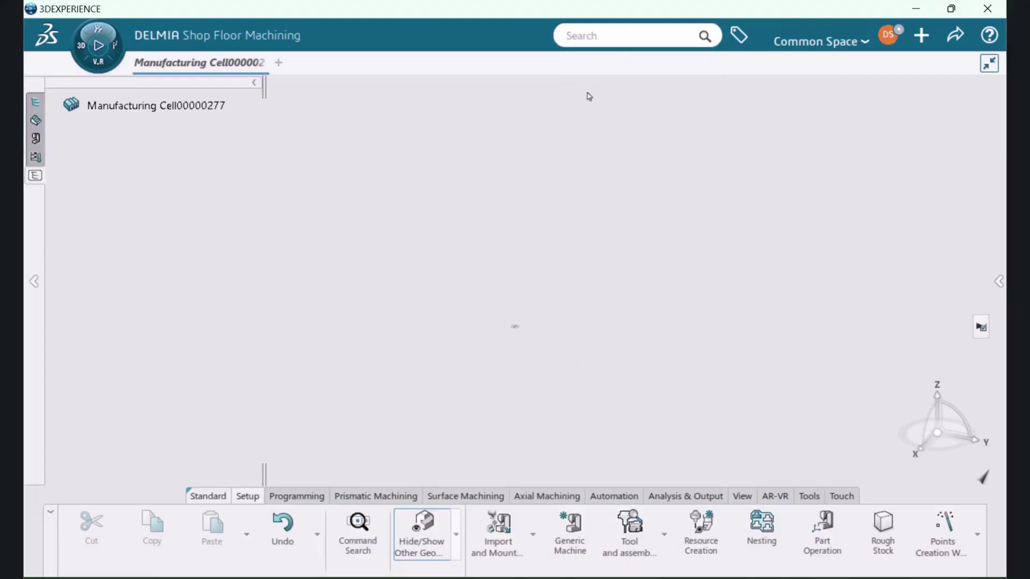
# Open the Properties of Manufacturing Cell00000277 and select the 'ncc' prefix of its name
pyautogui.rightClick(167, 105)
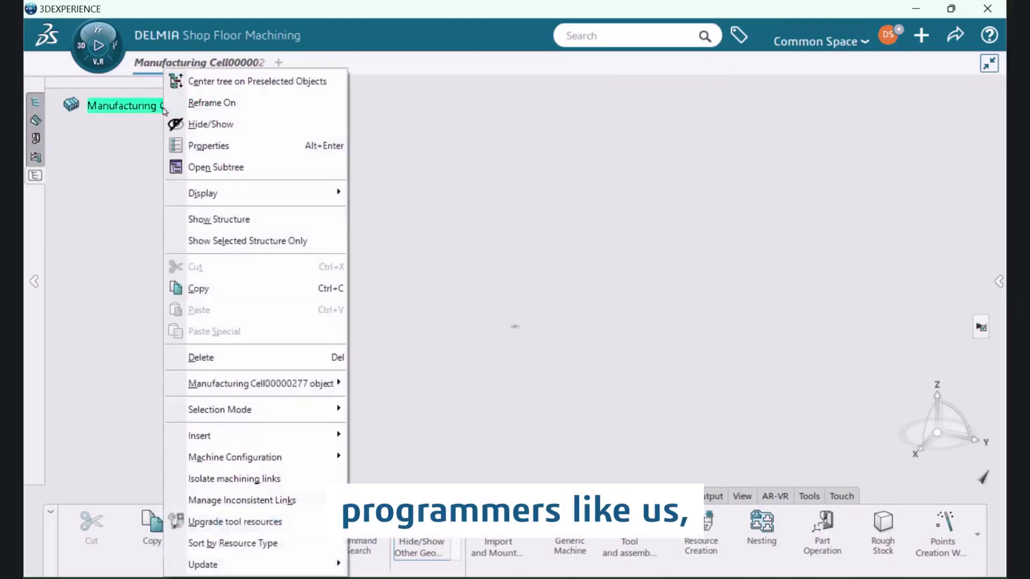
pyautogui.click(215, 147)
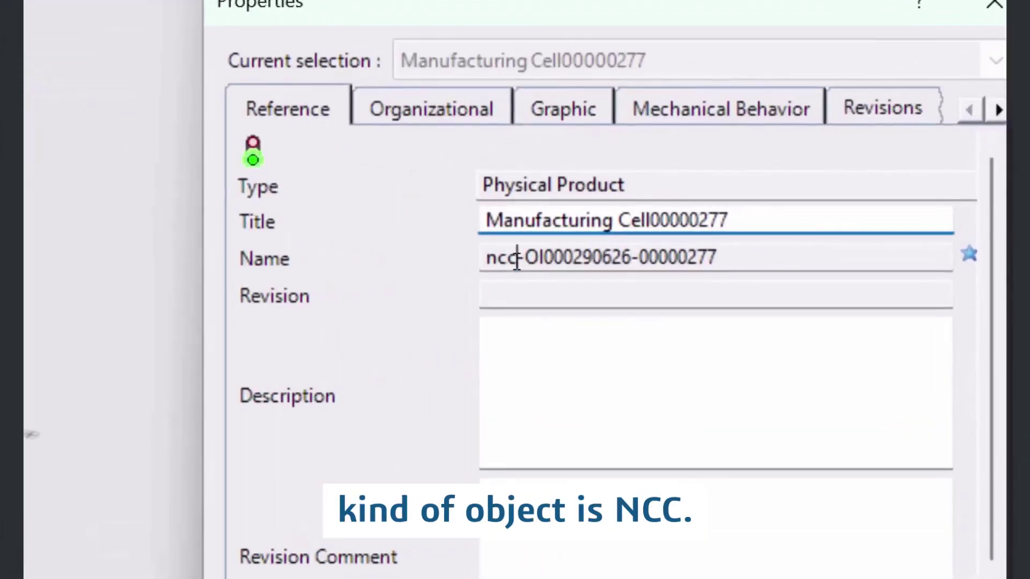
pyautogui.moveTo(747, 242); pyautogui.dragTo(728, 243)
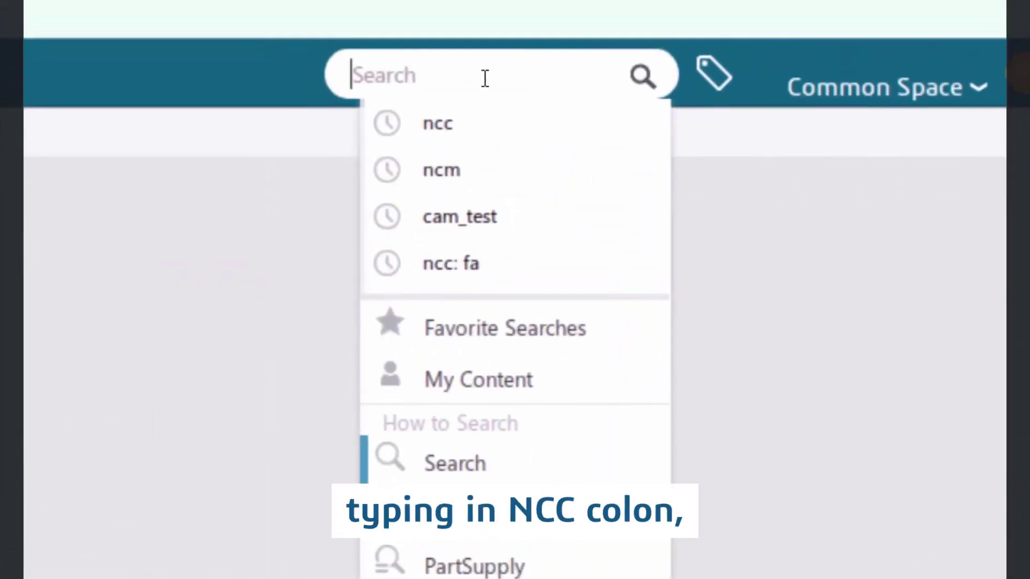
# Search My Content, tag the 3AxisMill product as 'Milling machine', and close the search results
pyautogui.write('NCC: what')
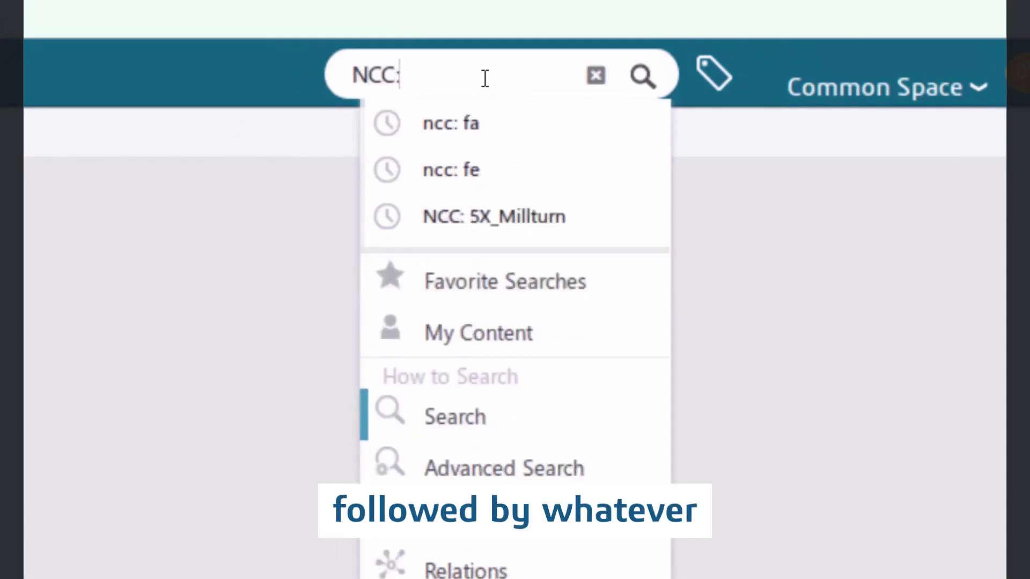
pyautogui.write("ever you're searching for")
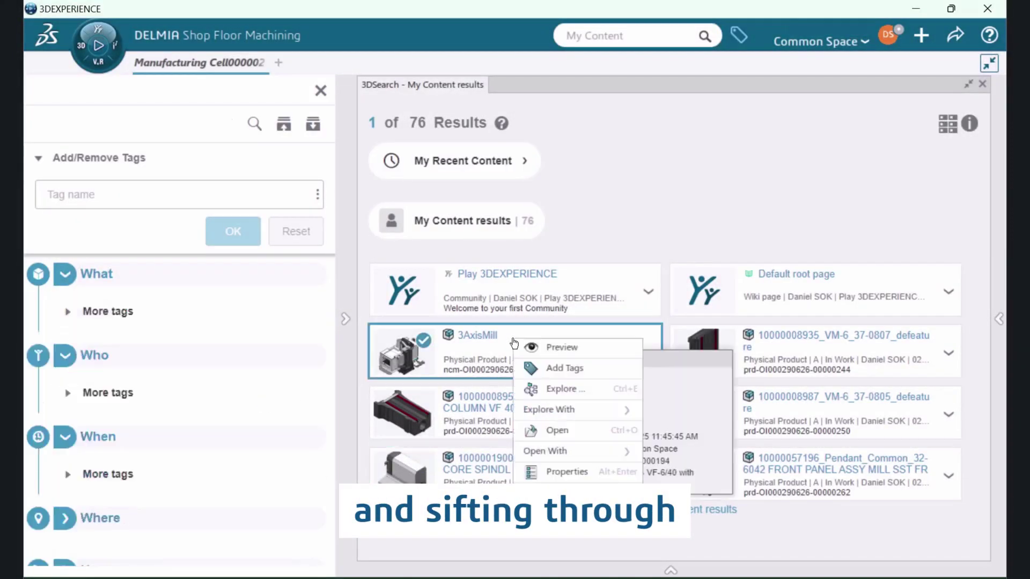
pyautogui.click(556, 368)
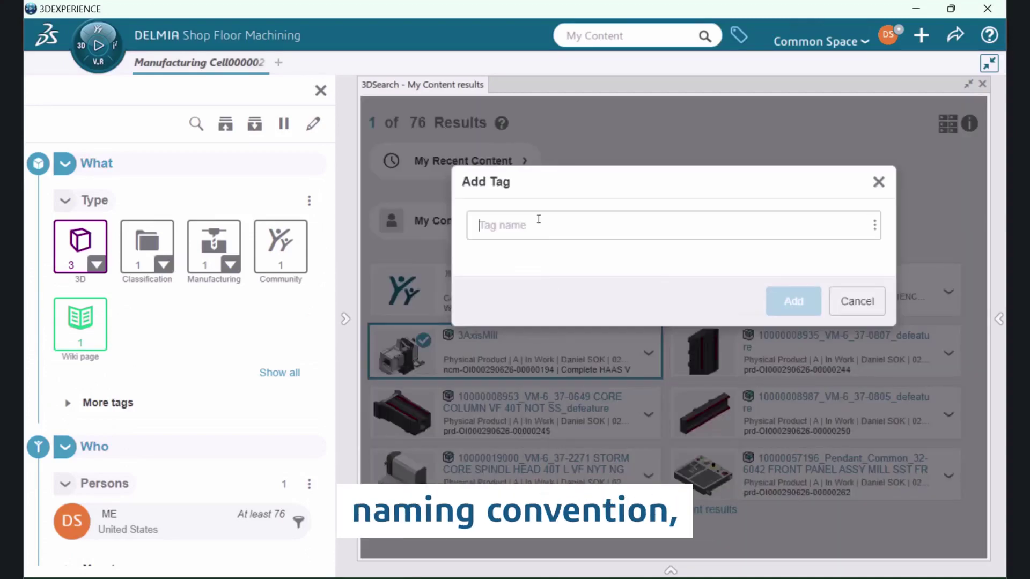
pyautogui.write('Millin')
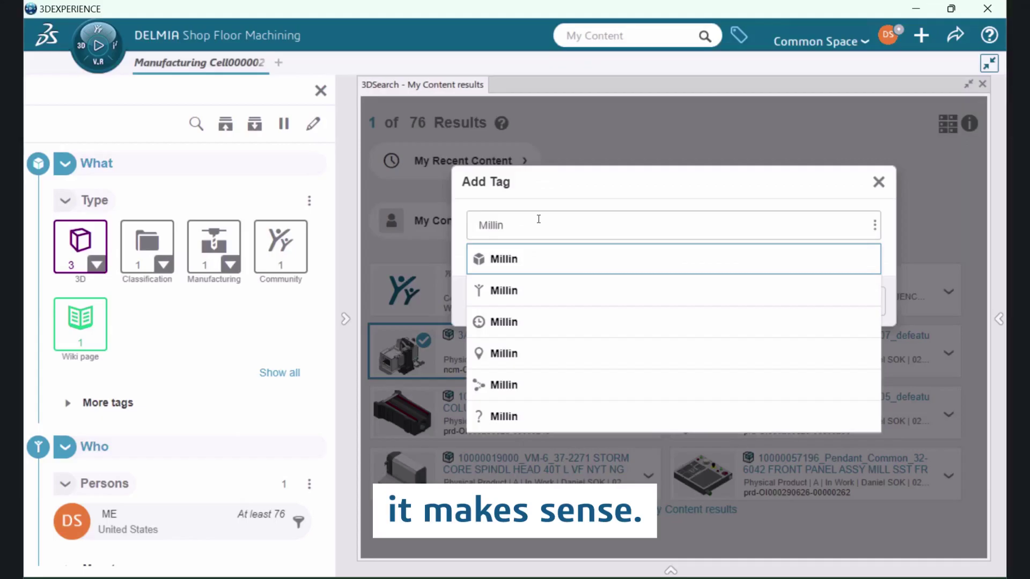
pyautogui.write('g machine')
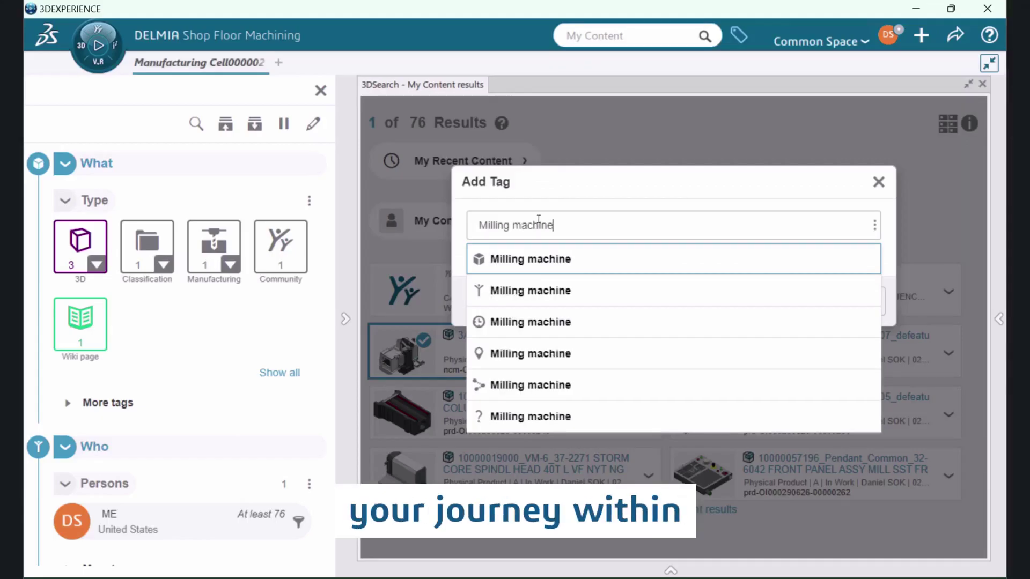
pyautogui.click(546, 264)
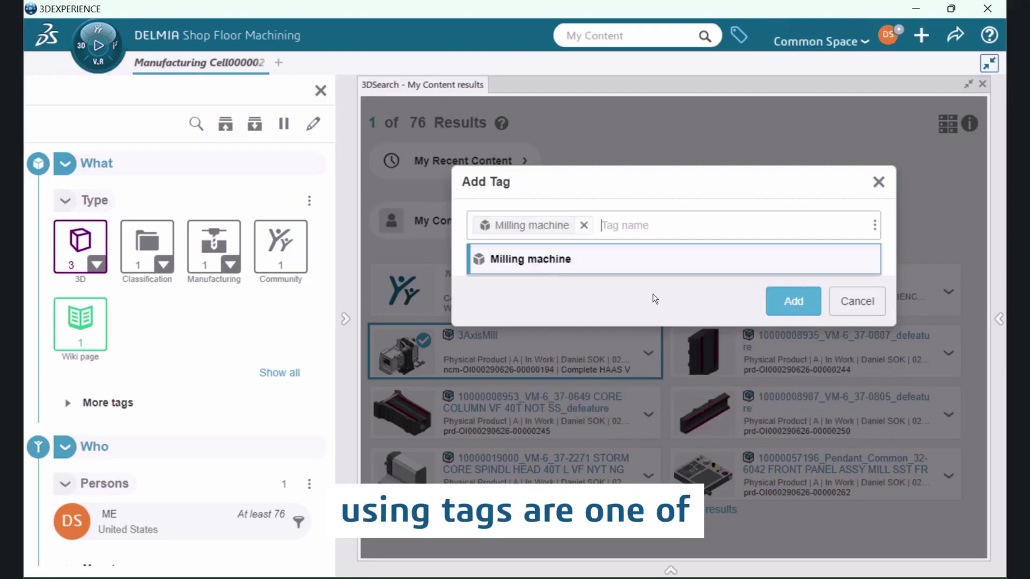
pyautogui.click(794, 302)
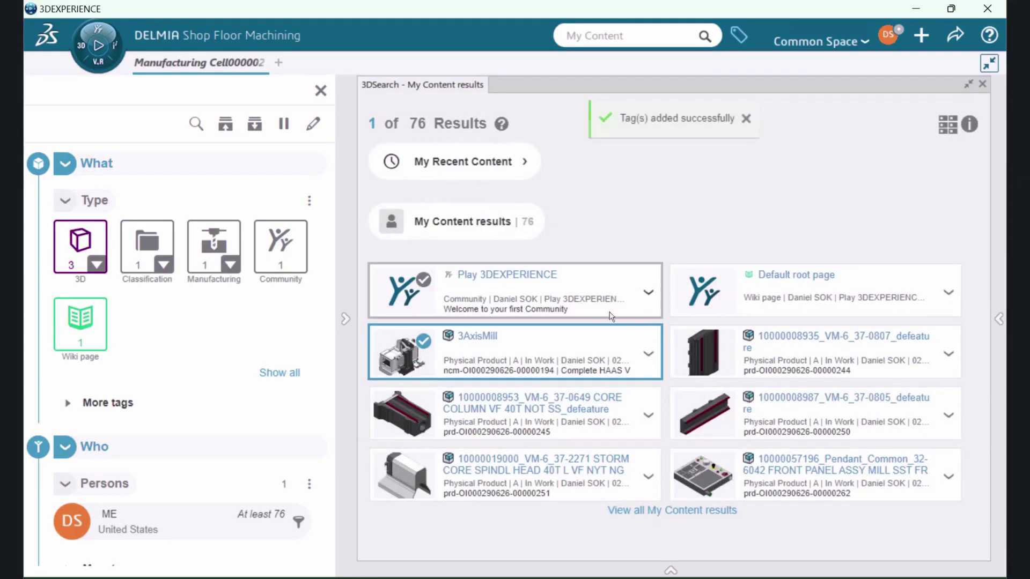
pyautogui.click(982, 84)
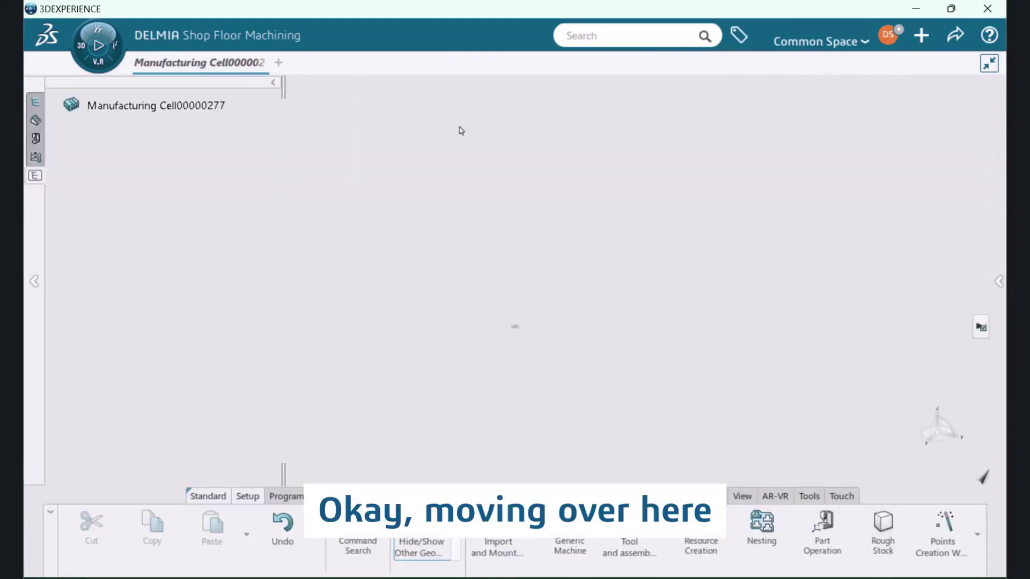
pyautogui.click(863, 44)
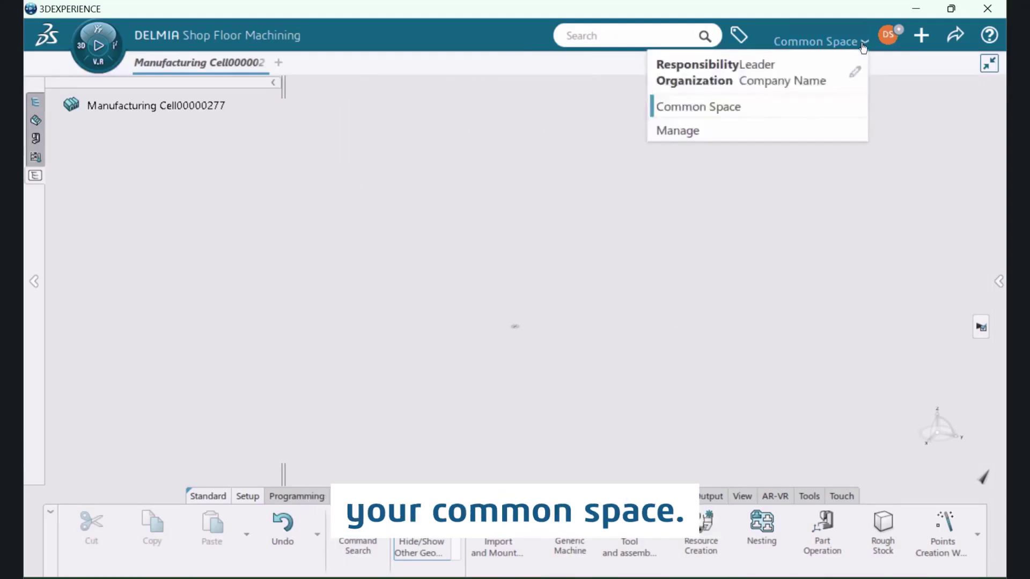
pyautogui.click(888, 36)
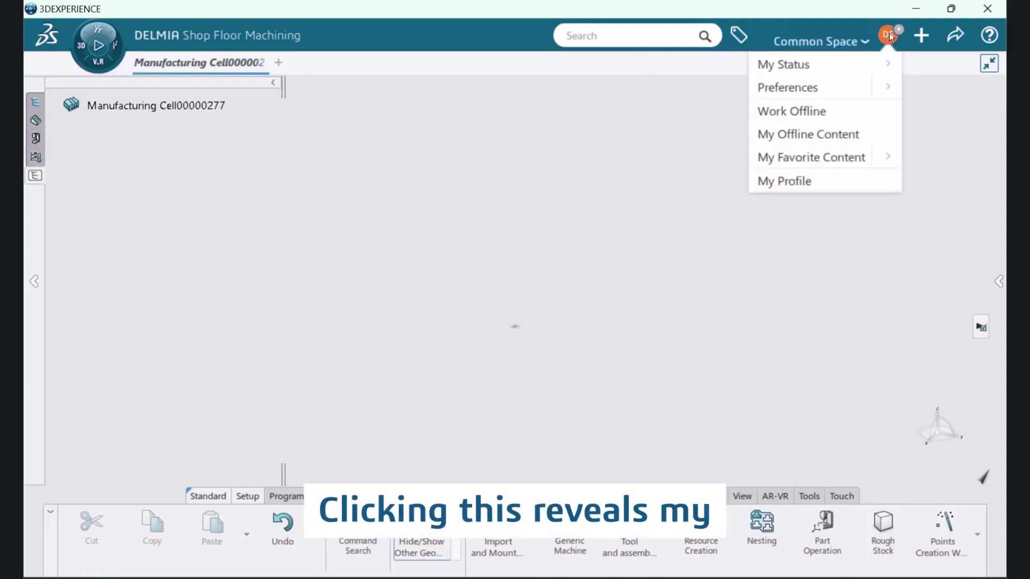
pyautogui.click(890, 65)
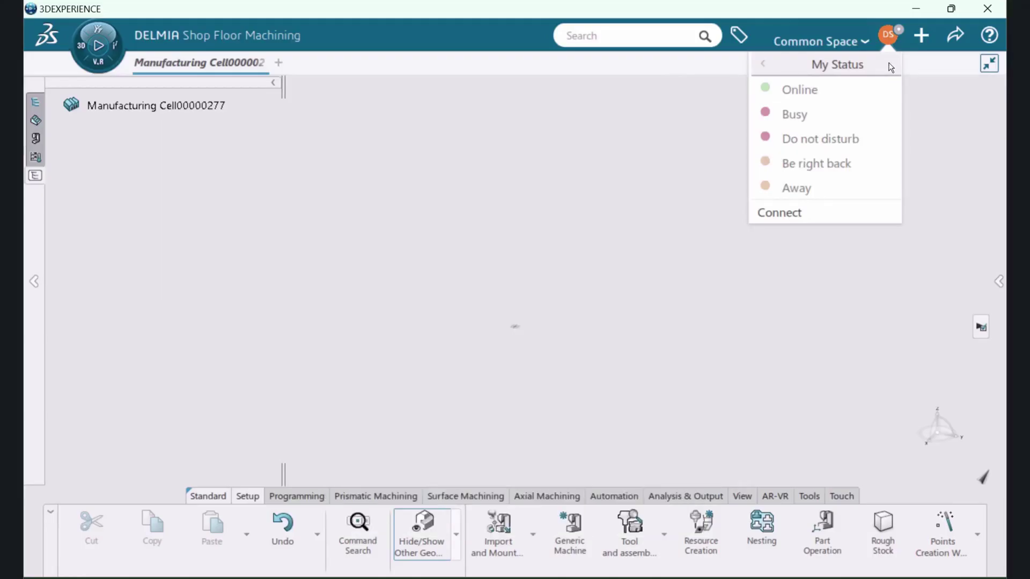
pyautogui.click(891, 66)
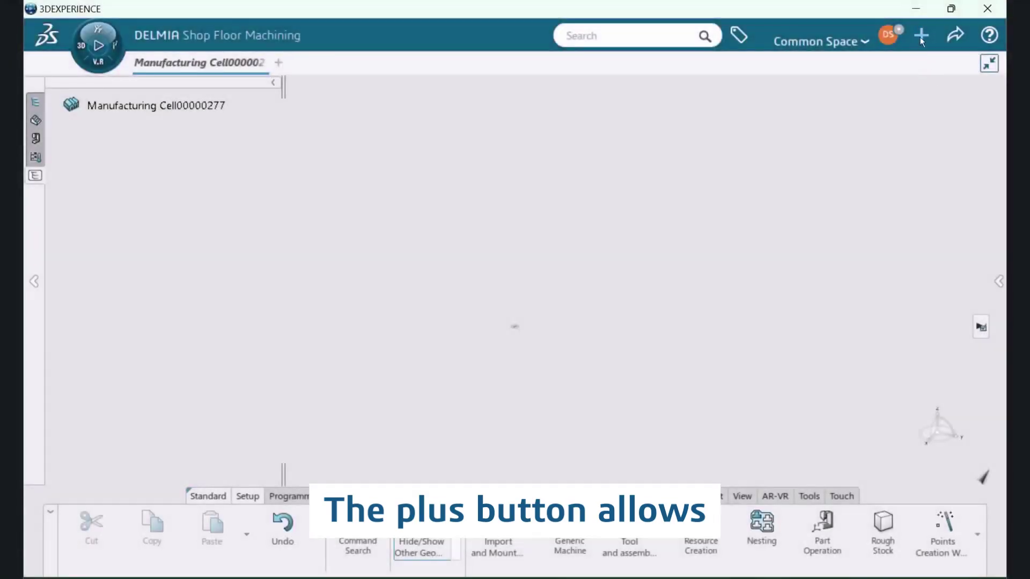
pyautogui.click(921, 35)
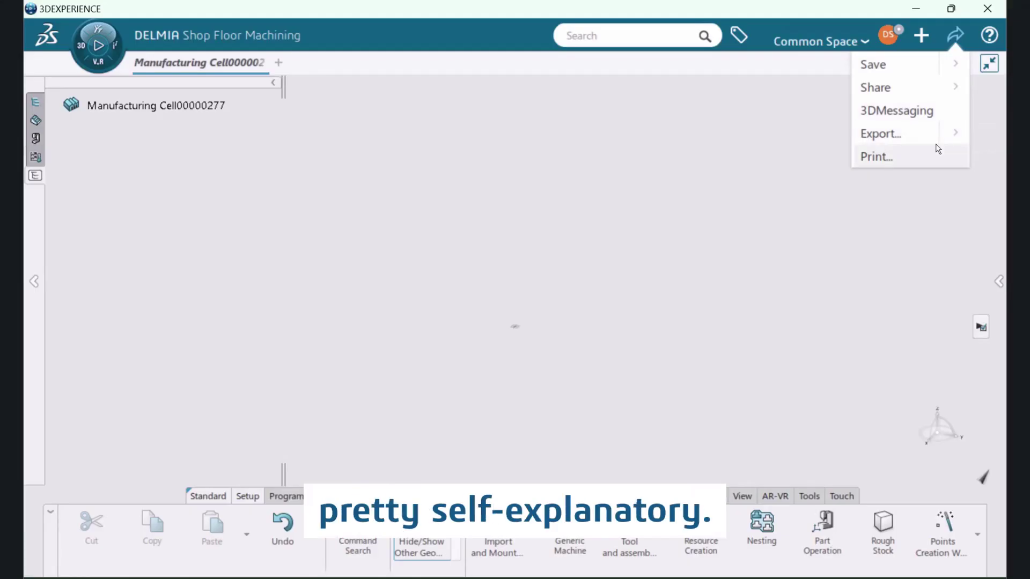
pyautogui.click(986, 36)
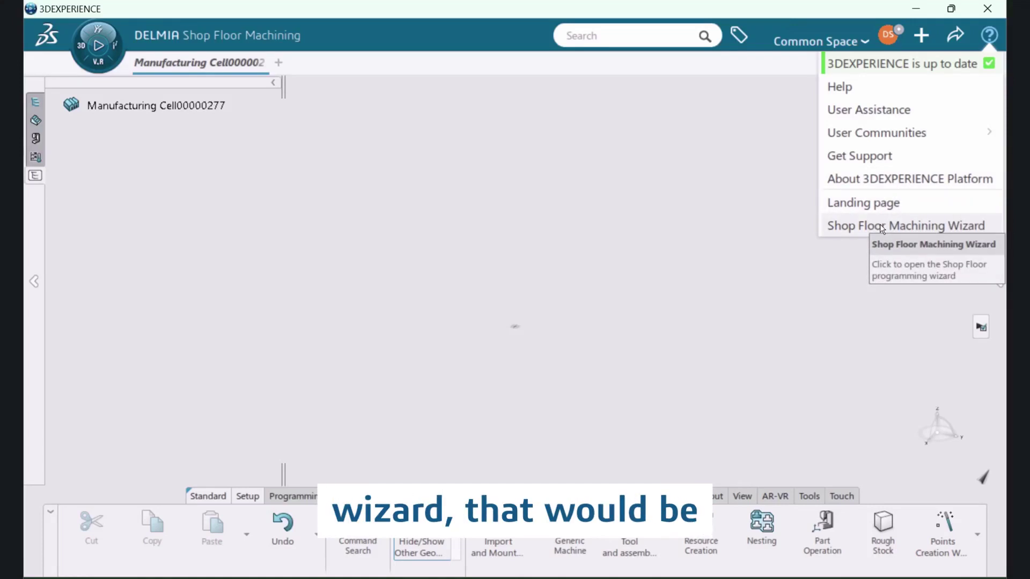
pyautogui.click(899, 186)
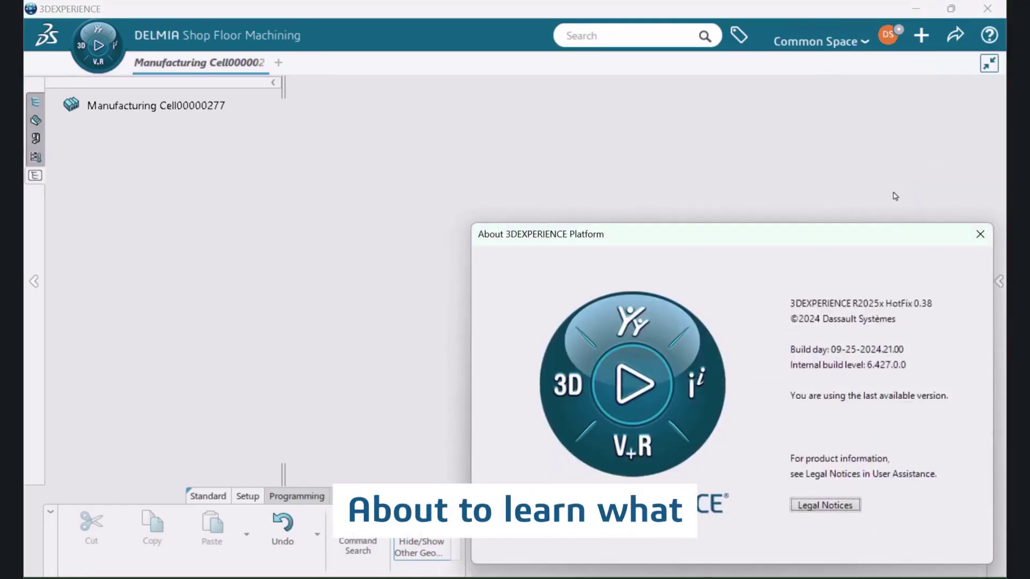
pyautogui.moveTo(869, 236); pyautogui.dragTo(733, 102)
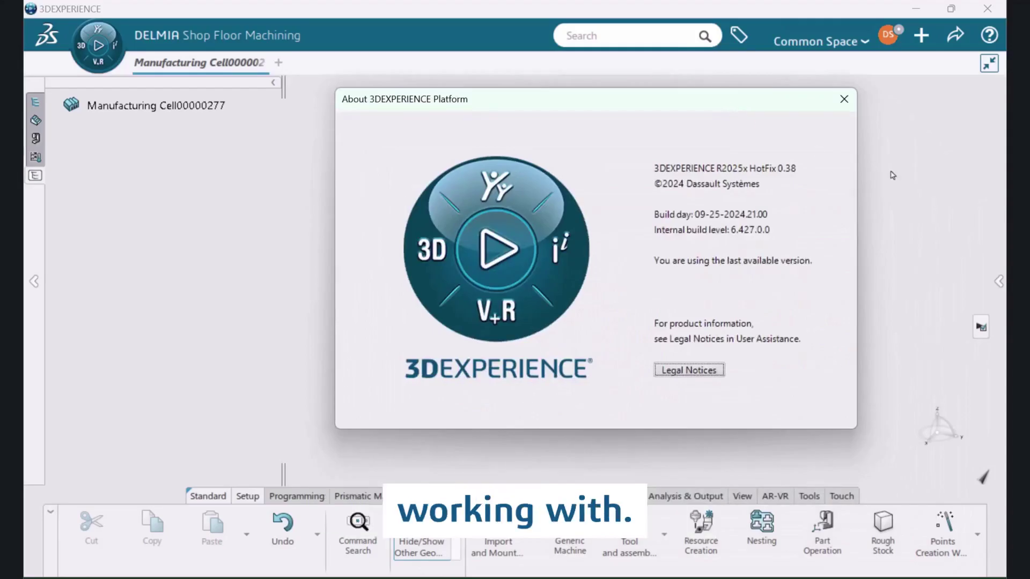
pyautogui.click(990, 36)
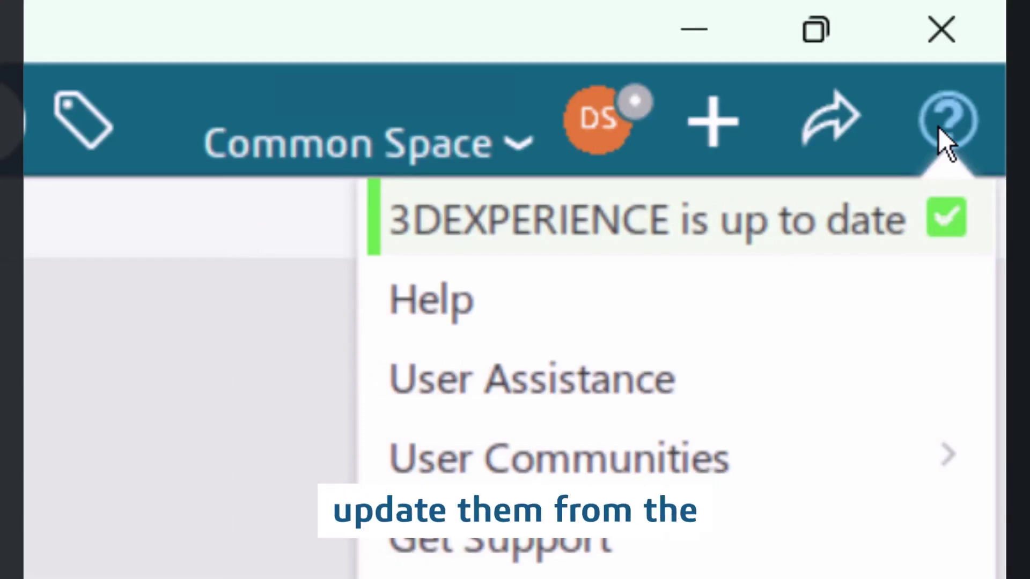
pyautogui.click(940, 126)
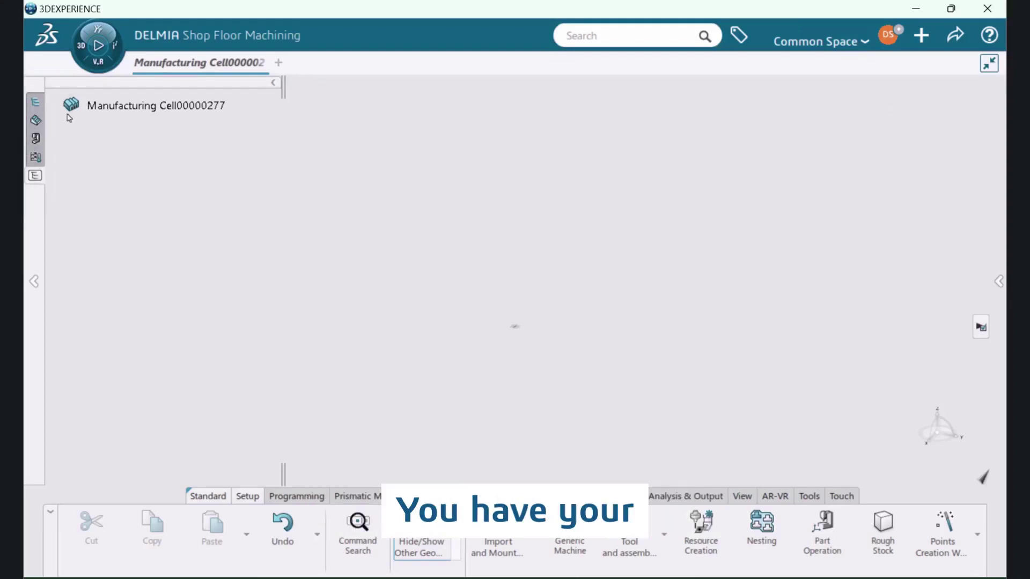
# Cycle through the Activities Process, Manufacturing, Resource Configuration, Probes and Tree docking views
pyautogui.click(35, 105)
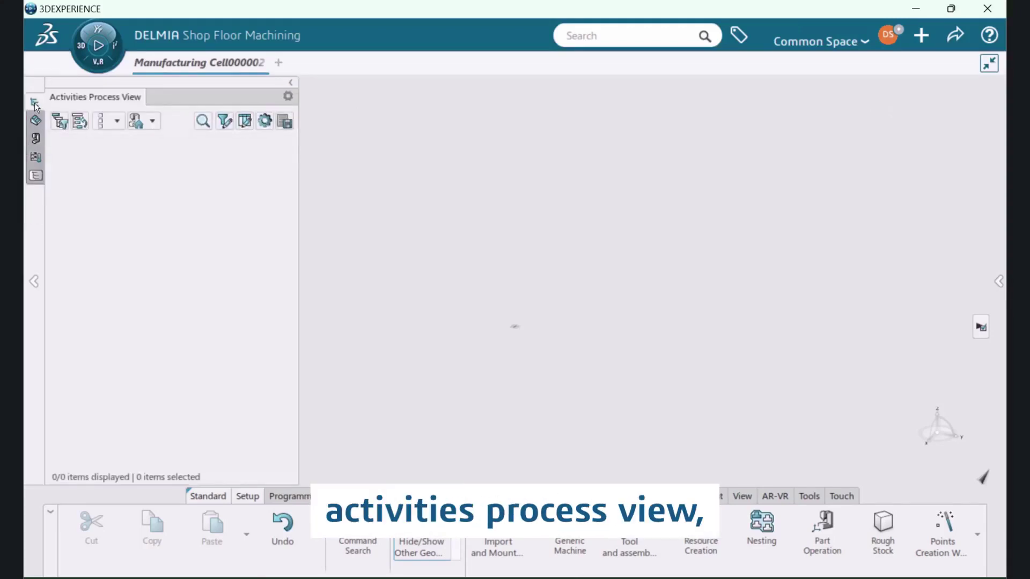
pyautogui.click(35, 121)
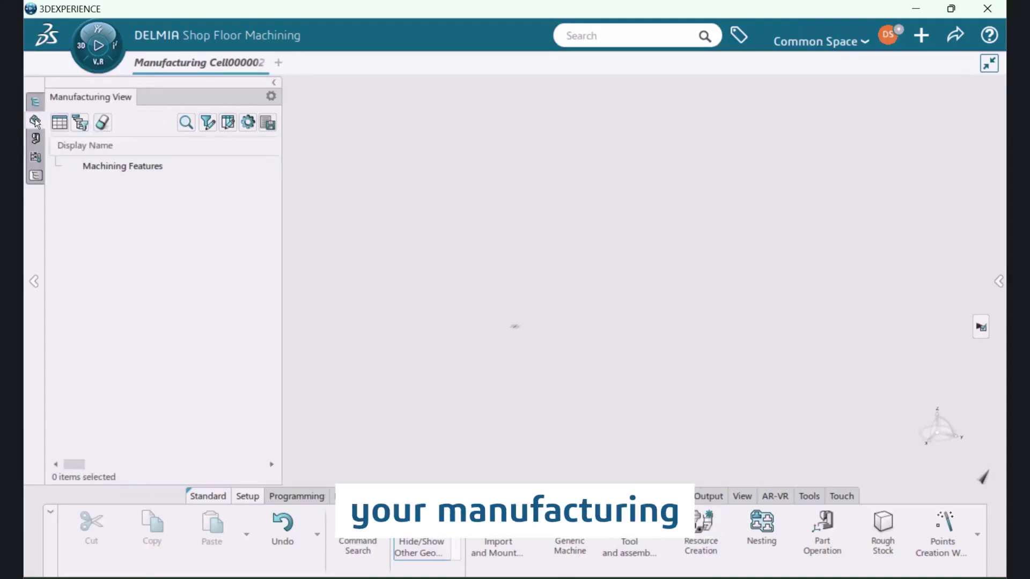
pyautogui.click(36, 139)
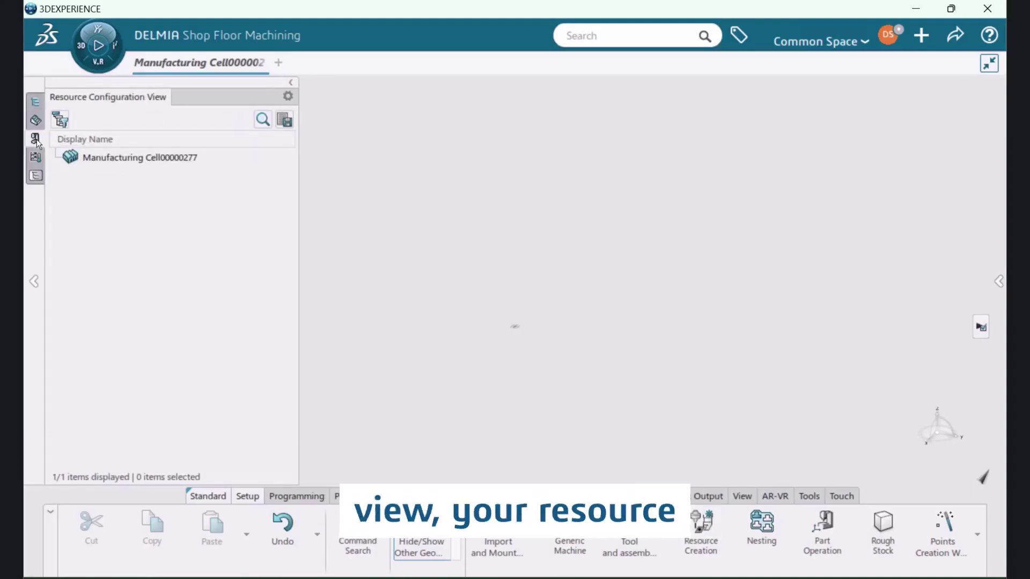
pyautogui.click(37, 160)
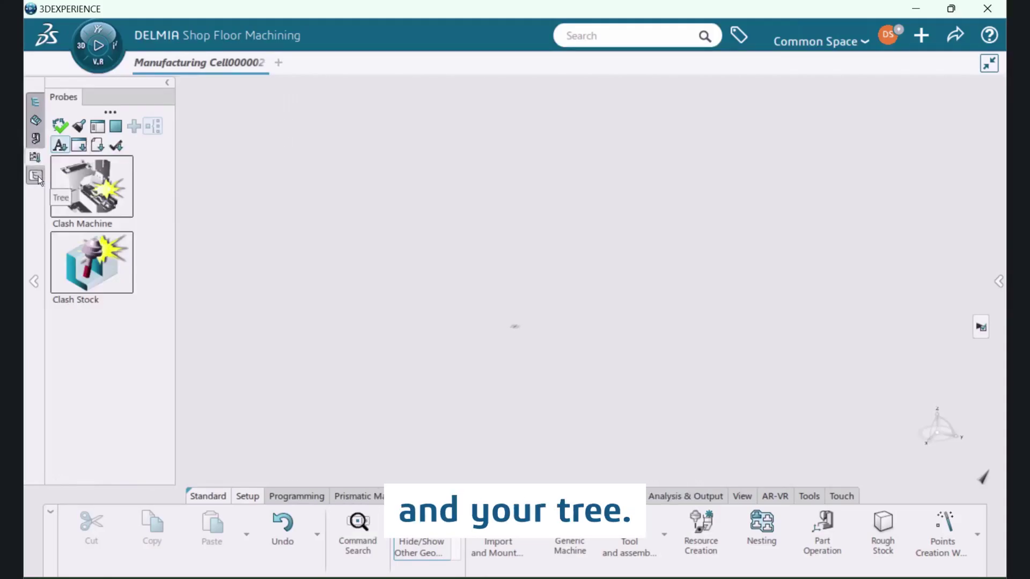
pyautogui.click(36, 176)
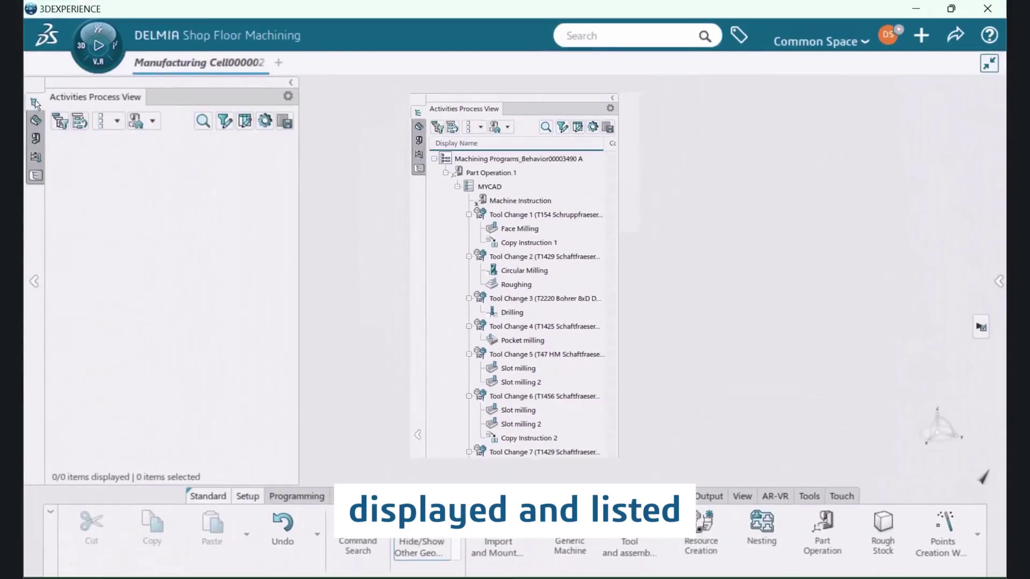
pyautogui.click(35, 121)
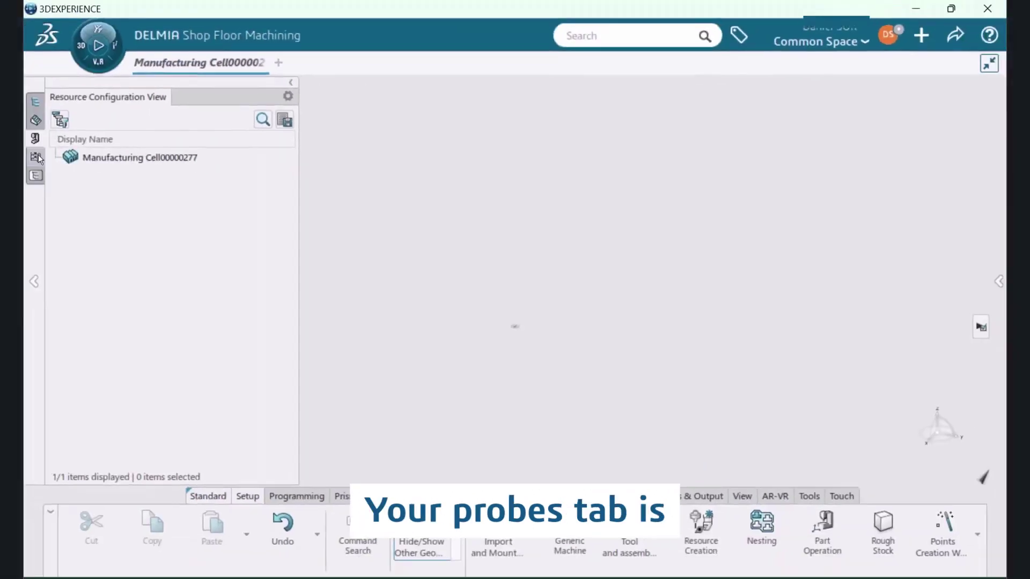
# Show the Probes view, then return to the plain Manufacturing Cell00000277 product tree
pyautogui.click(35, 156)
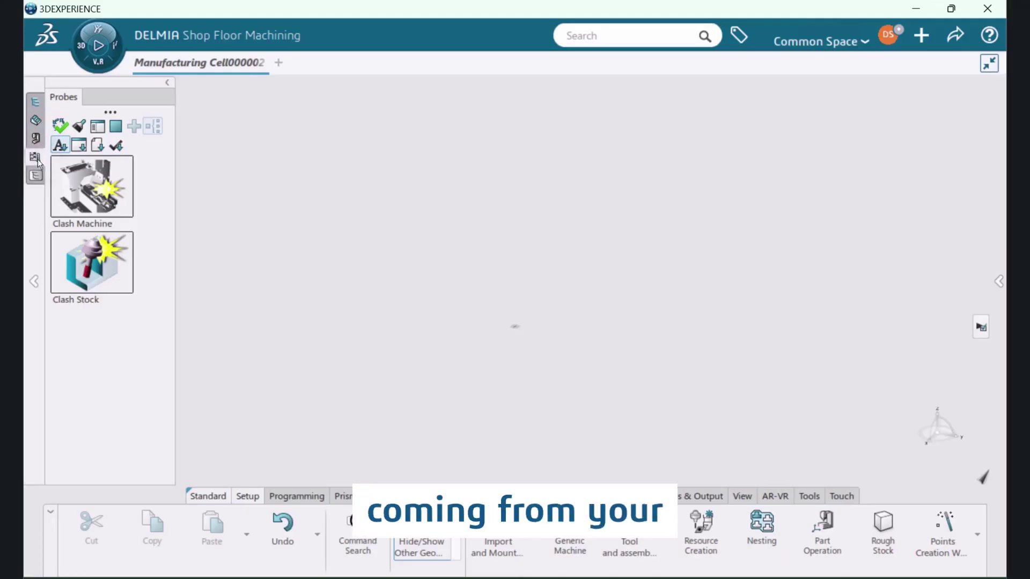
pyautogui.click(37, 177)
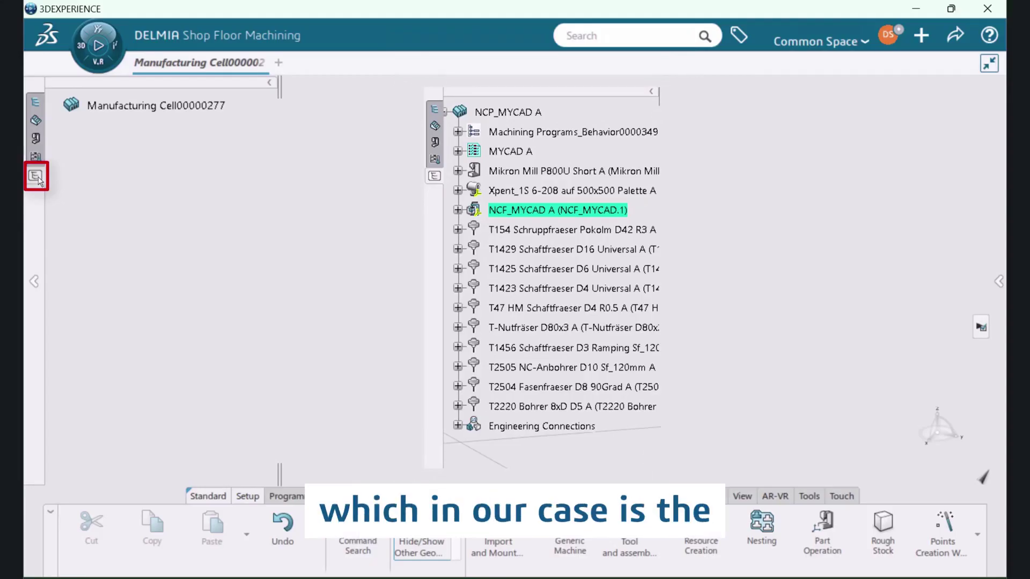
pyautogui.click(37, 177)
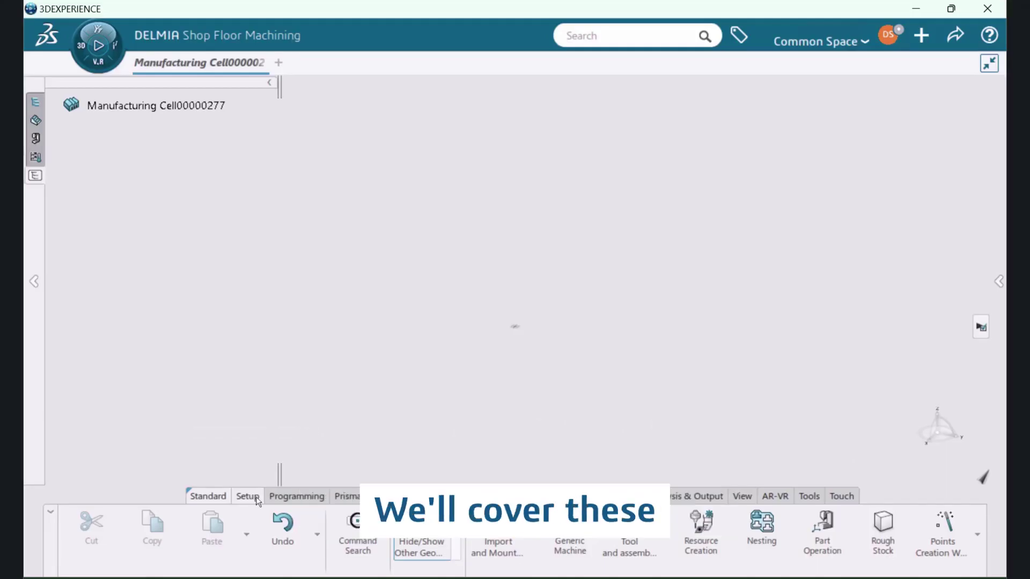
# Browse the Programming, Prismatic Machining, Surface Machining and Axial Machining command sets
pyautogui.click(297, 499)
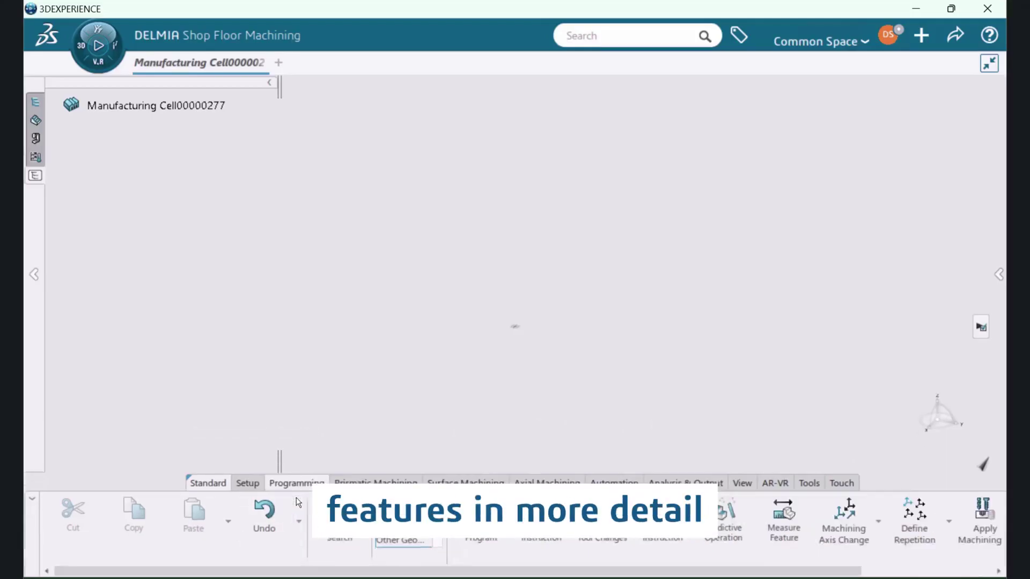
pyautogui.click(361, 494)
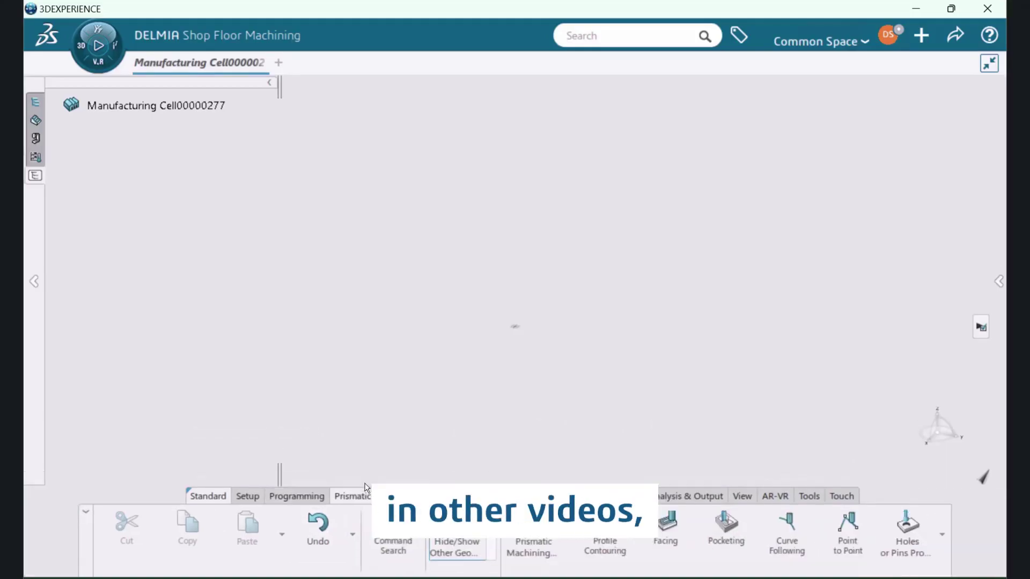
pyautogui.click(491, 489)
pyautogui.click(548, 496)
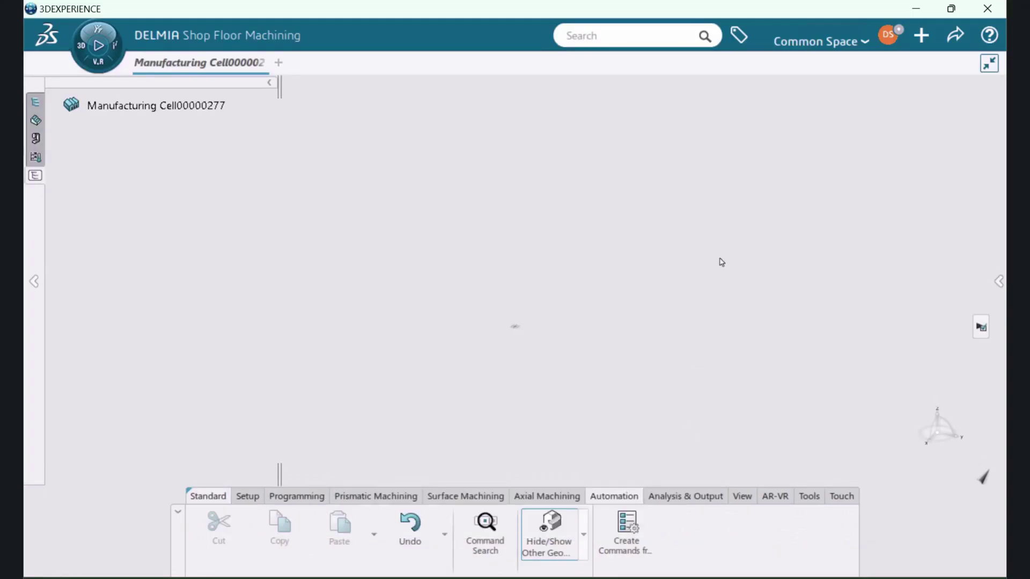
# Scan for updates from the help menu and open the Shop Floor Machining Wizard
pyautogui.click(987, 38)
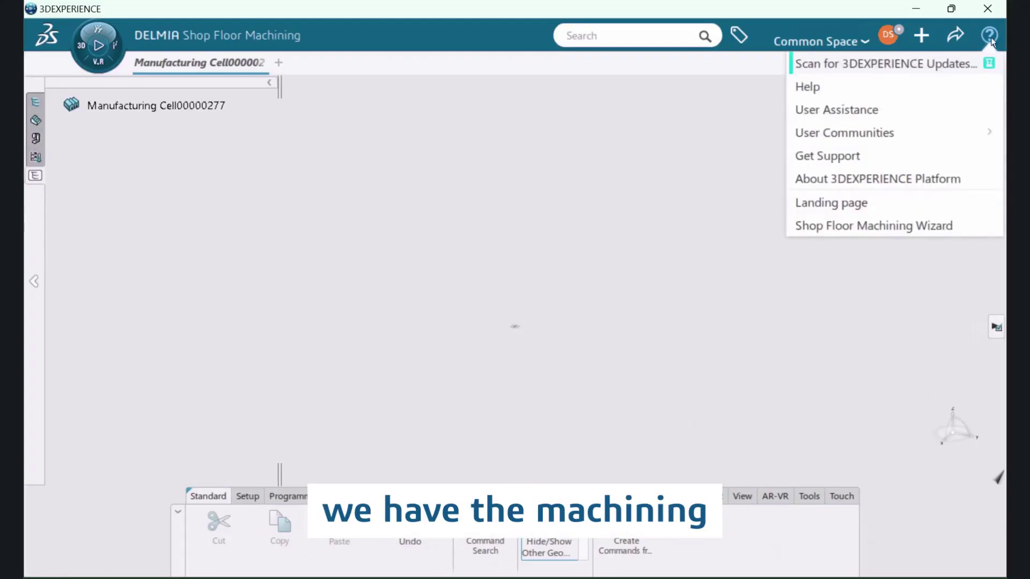
pyautogui.click(969, 64)
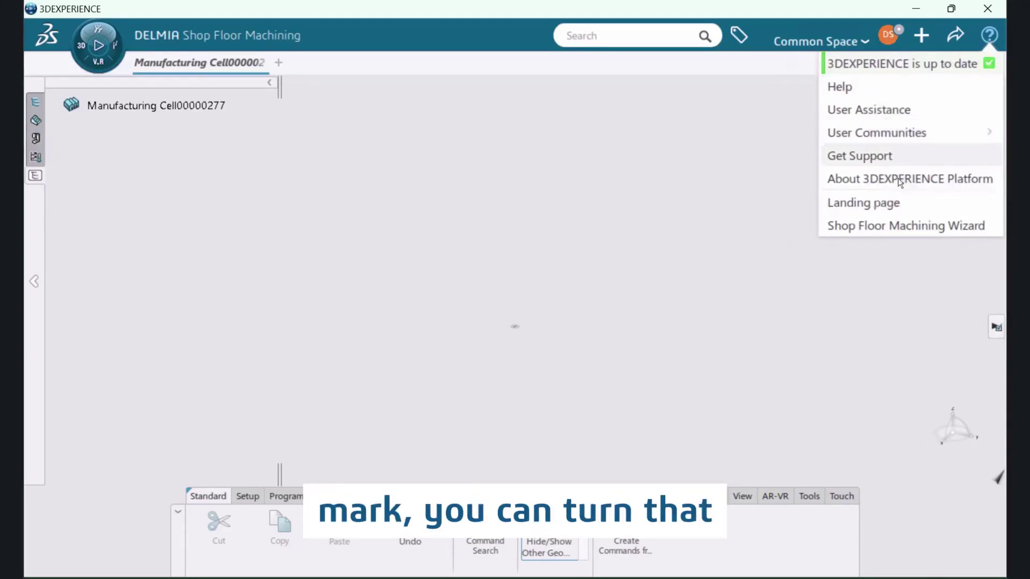
pyautogui.click(858, 221)
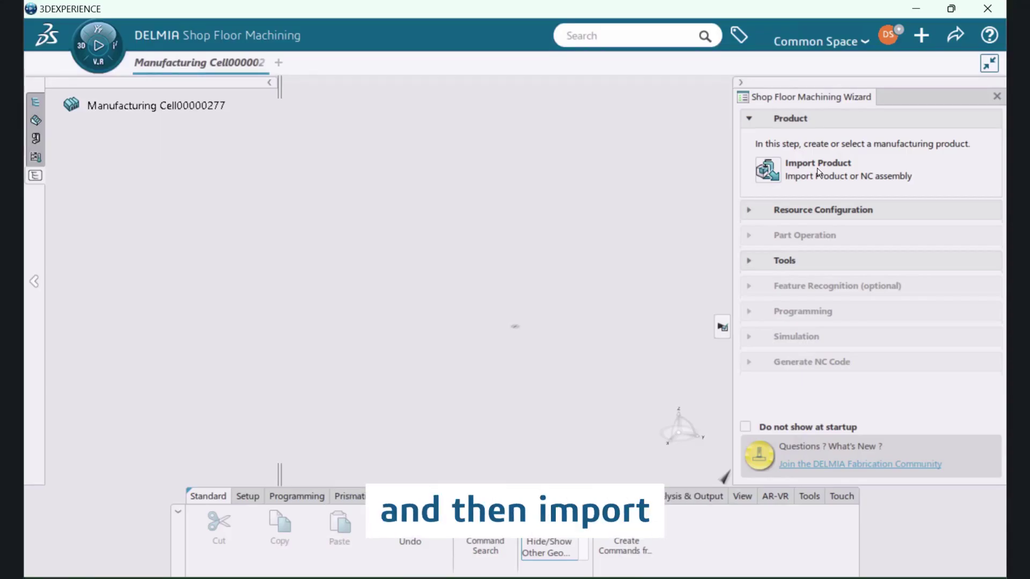
# Expand Resource Configuration and drag SWX-ma-00001591.SLDPRT from Explorer into the viewport to import it
pyautogui.click(750, 210)
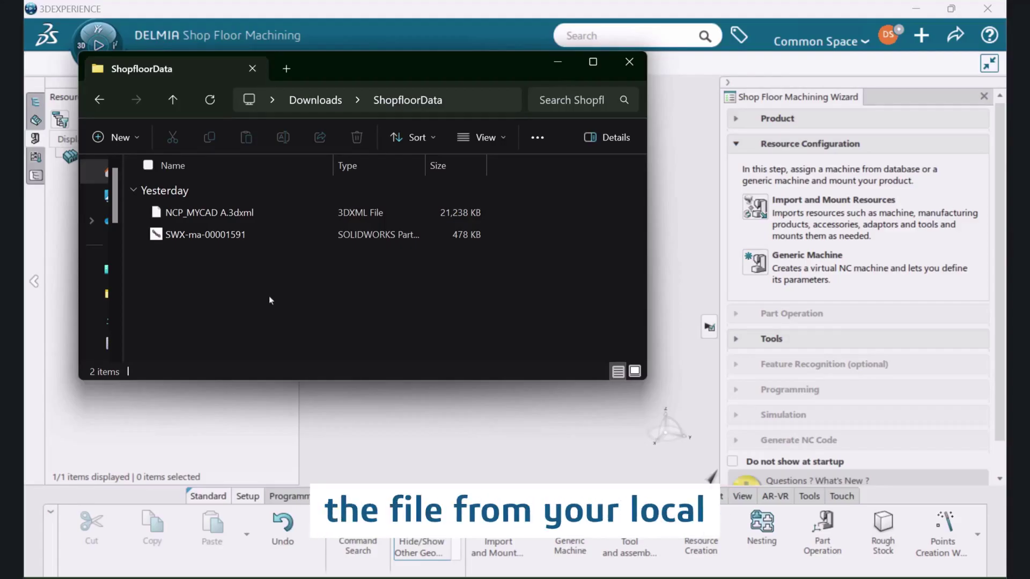
pyautogui.click(220, 237)
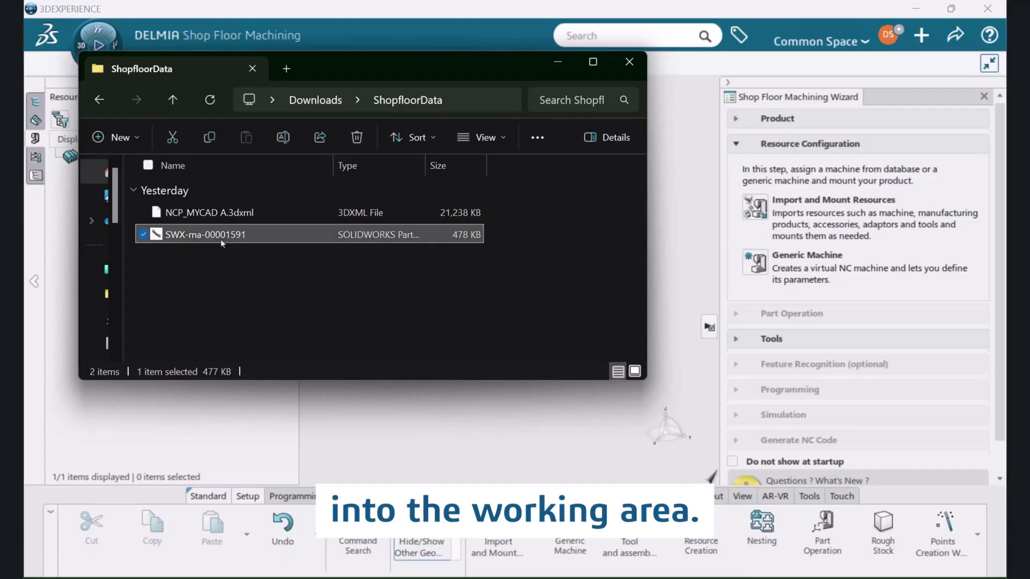
pyautogui.moveTo(233, 247); pyautogui.dragTo(483, 440)
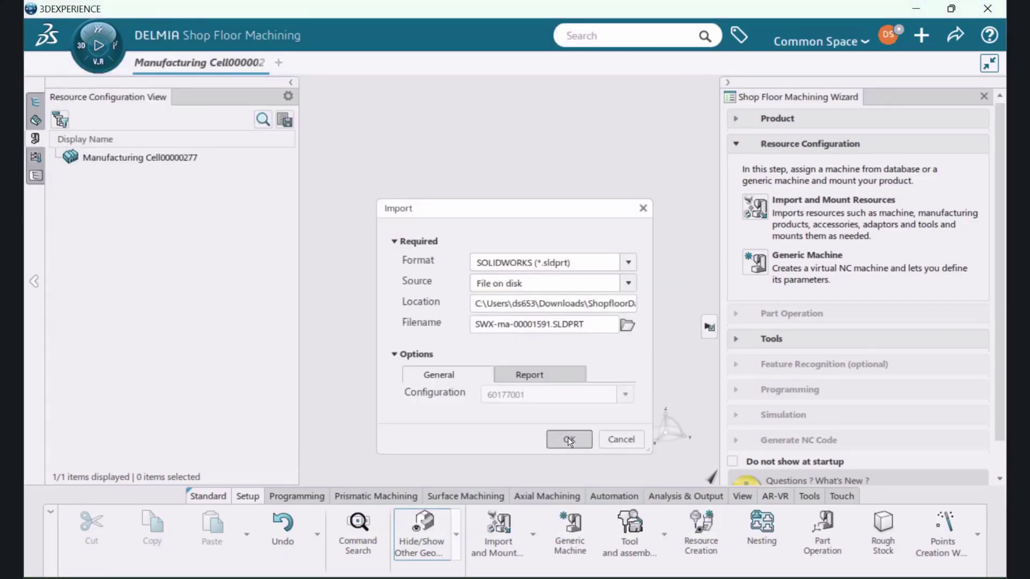
# Confirm the SWX-ma-00001591.SLDPRT import and dismiss the success report to view the bracket
pyautogui.click(568, 440)
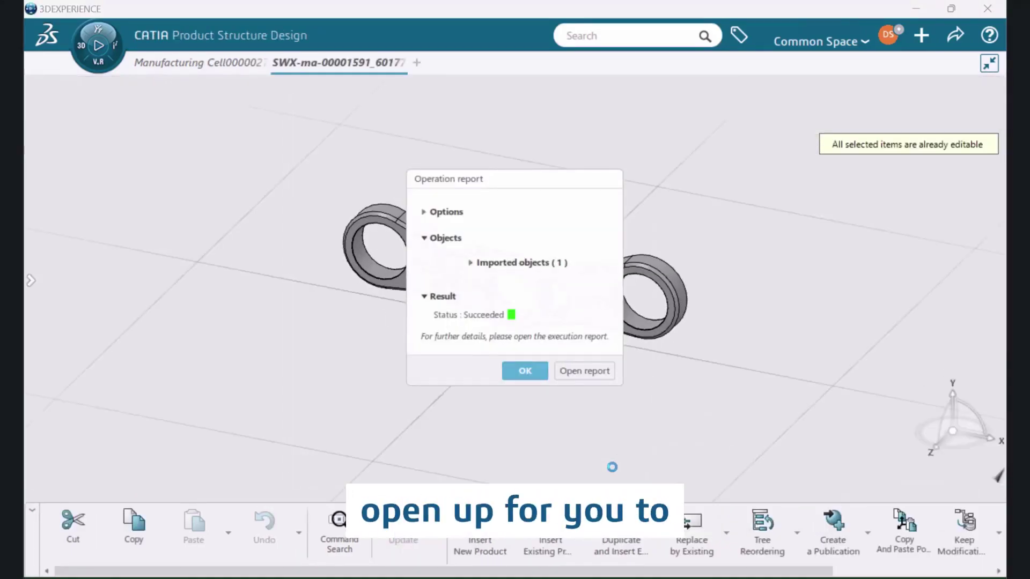
pyautogui.click(530, 378)
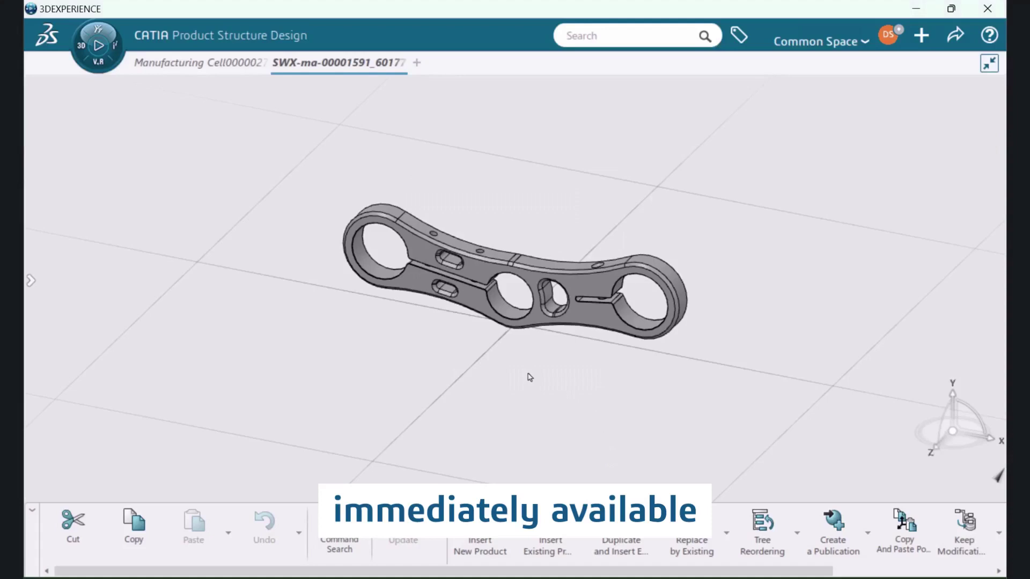